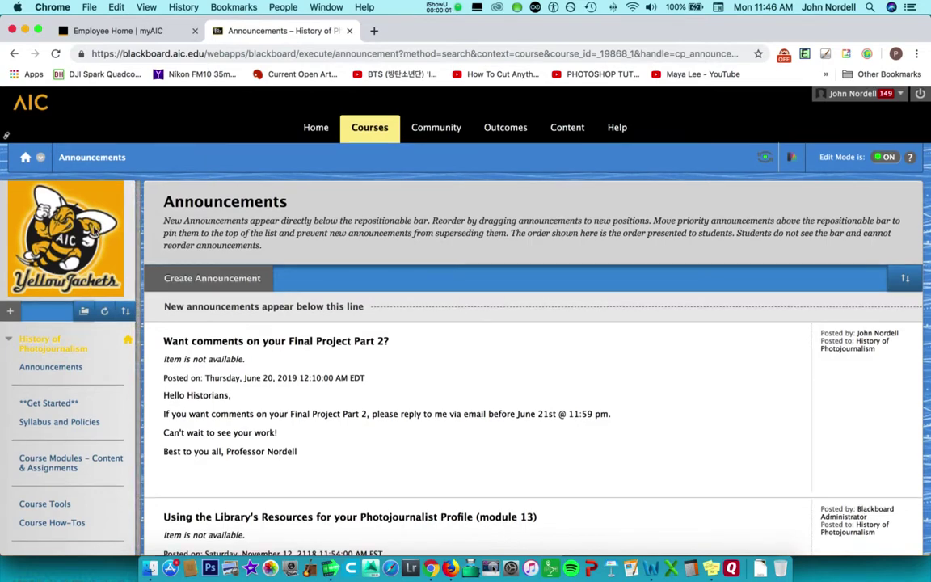
Step: Collapse the Grade Center section and open the Export/Archive Course page under Packages and Utilities
scroll(94, 231, "down", 10)
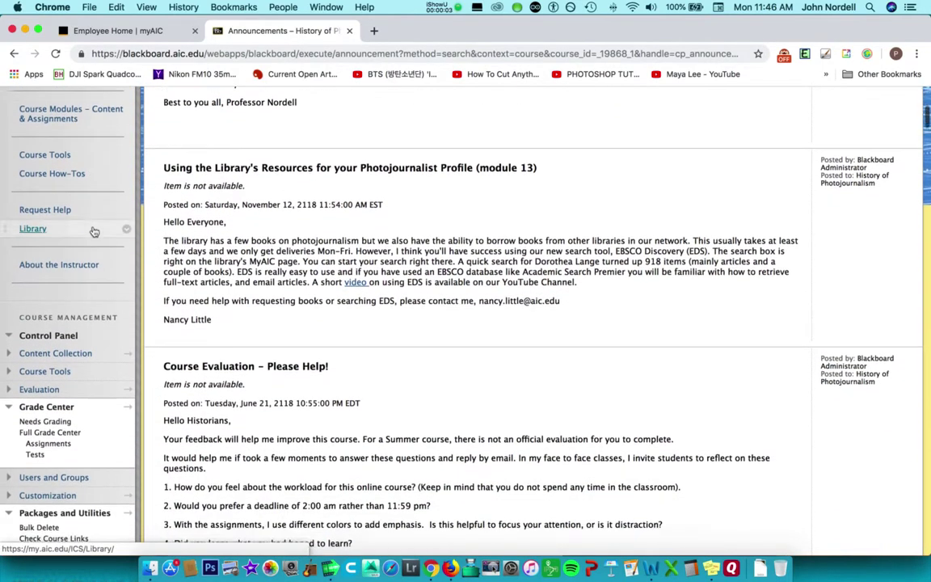
scroll(94, 231, "down", 6)
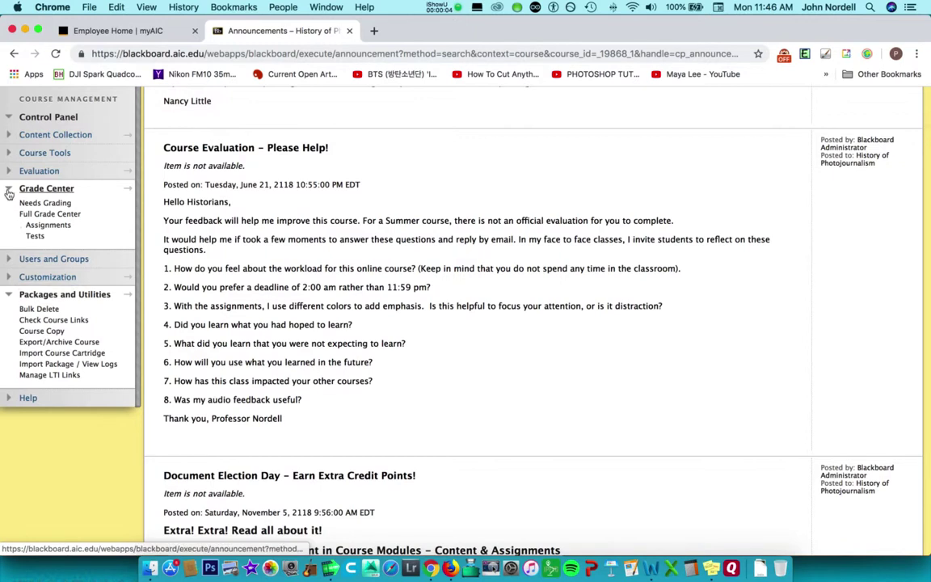
left_click(8, 192)
left_click(9, 242)
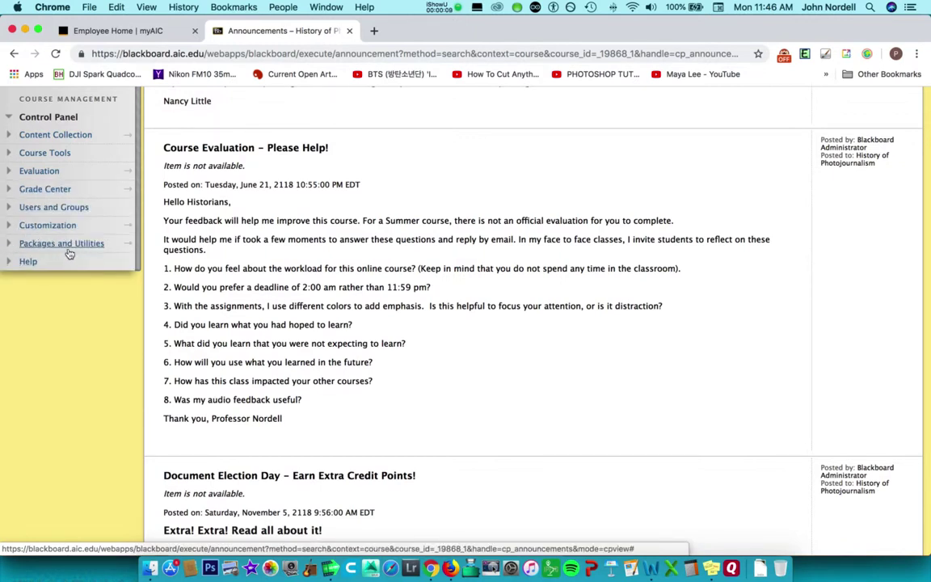
left_click(24, 244)
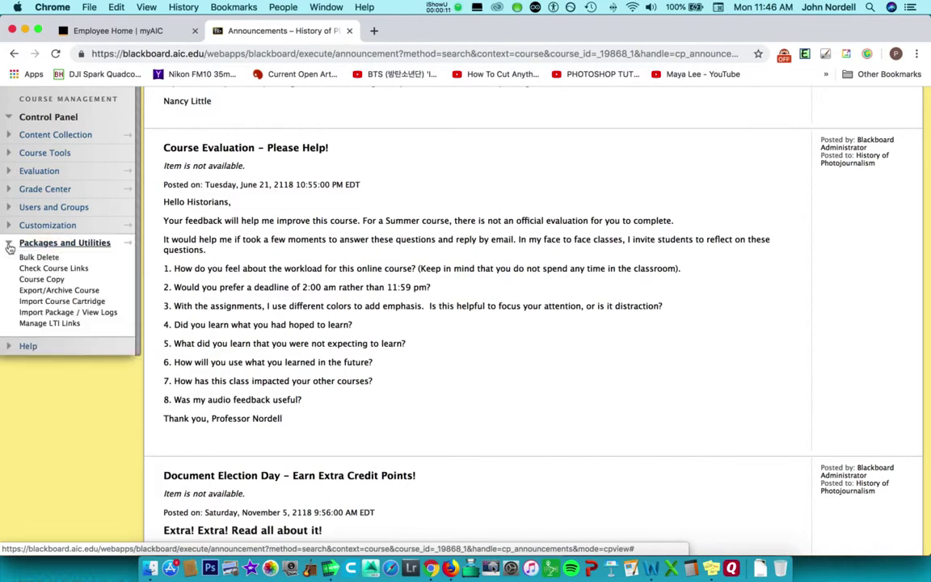
left_click(65, 293)
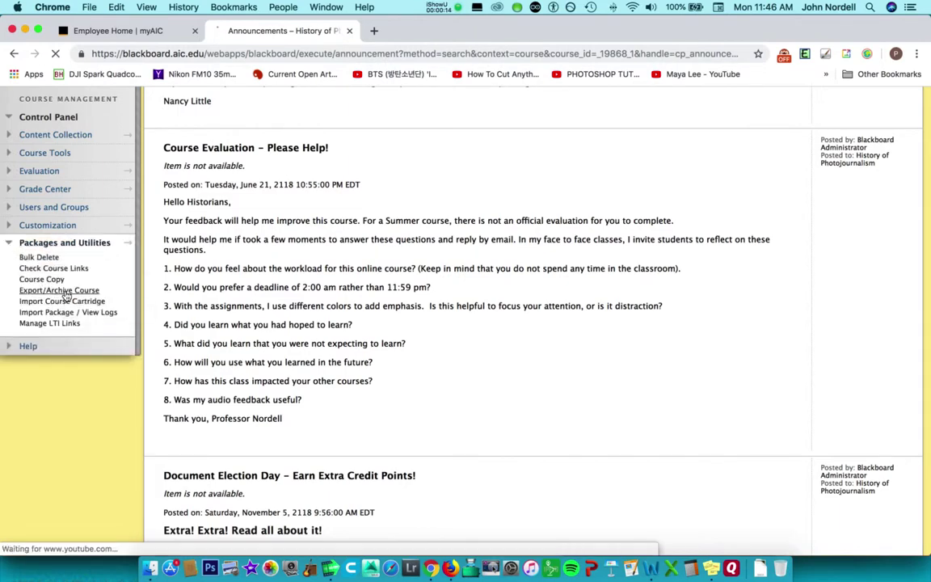
Step: Create an export package of the course with all course materials selected and submit it
scroll(207, 217, "down", 1)
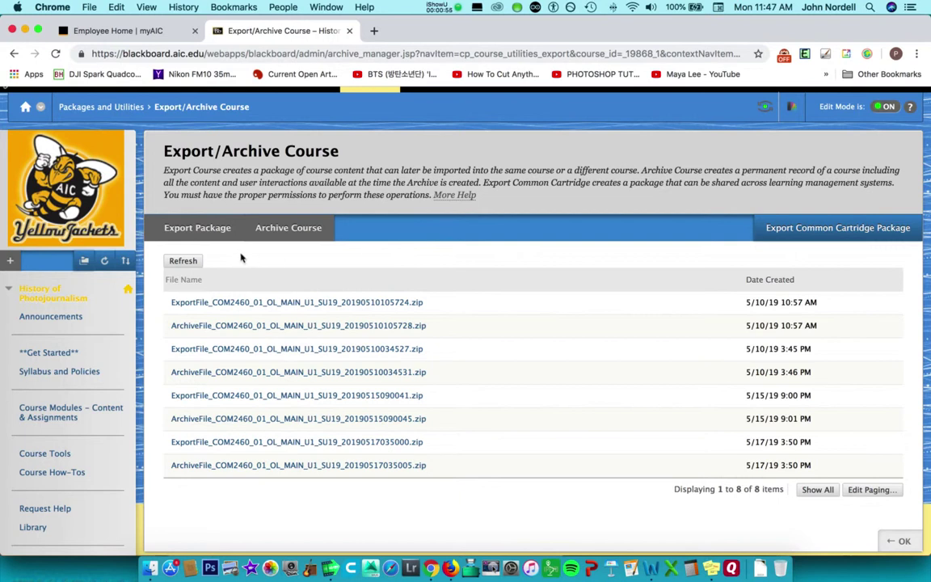
left_click(191, 233)
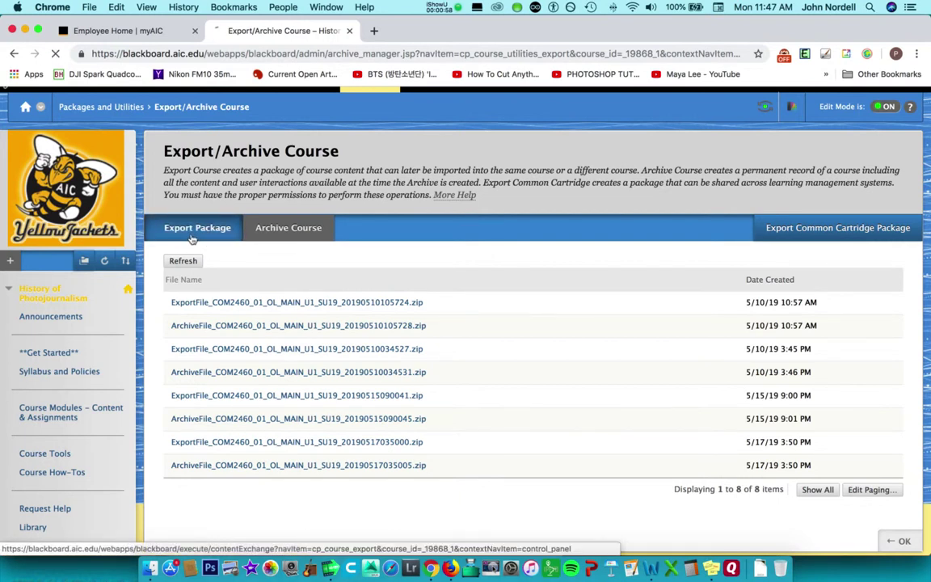
scroll(192, 240, "down", 7)
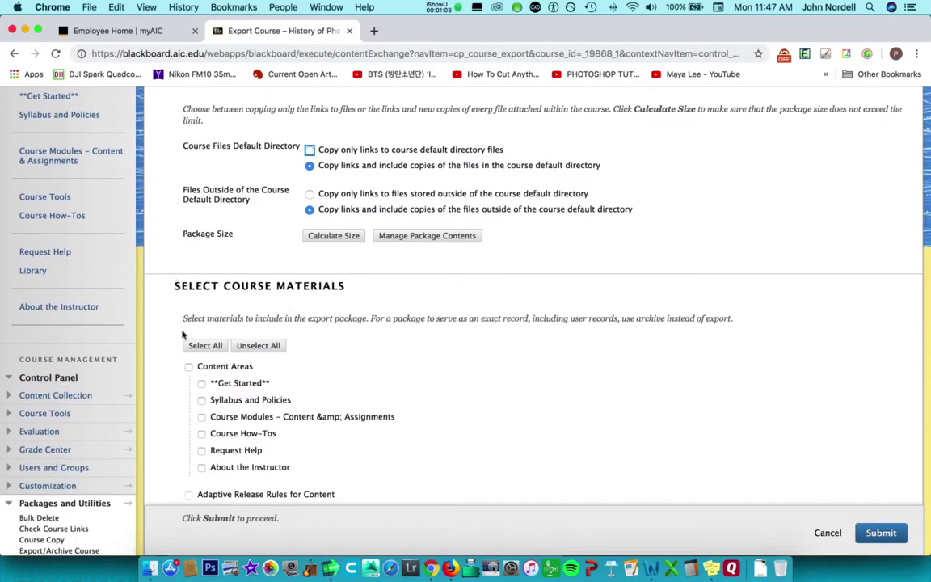
left_click(198, 345)
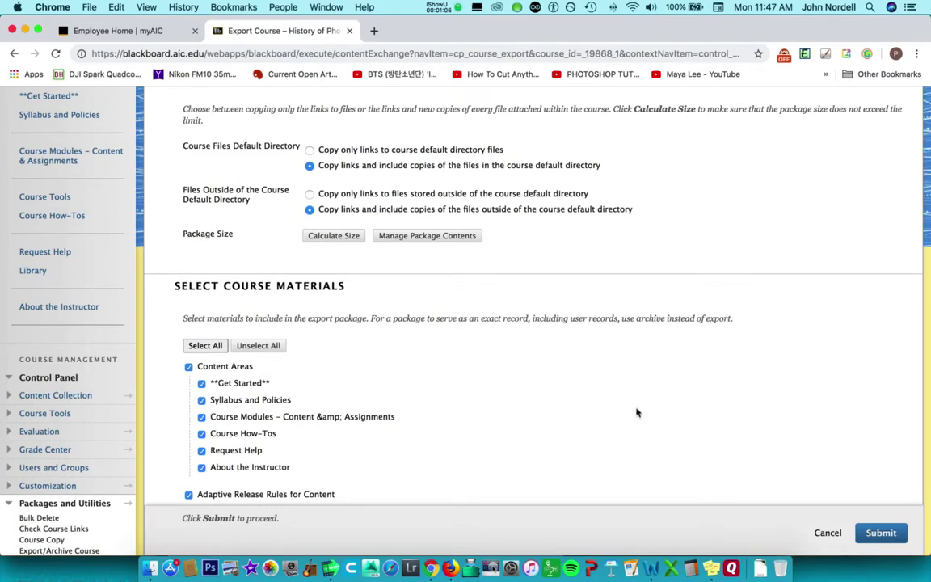
left_click(877, 533)
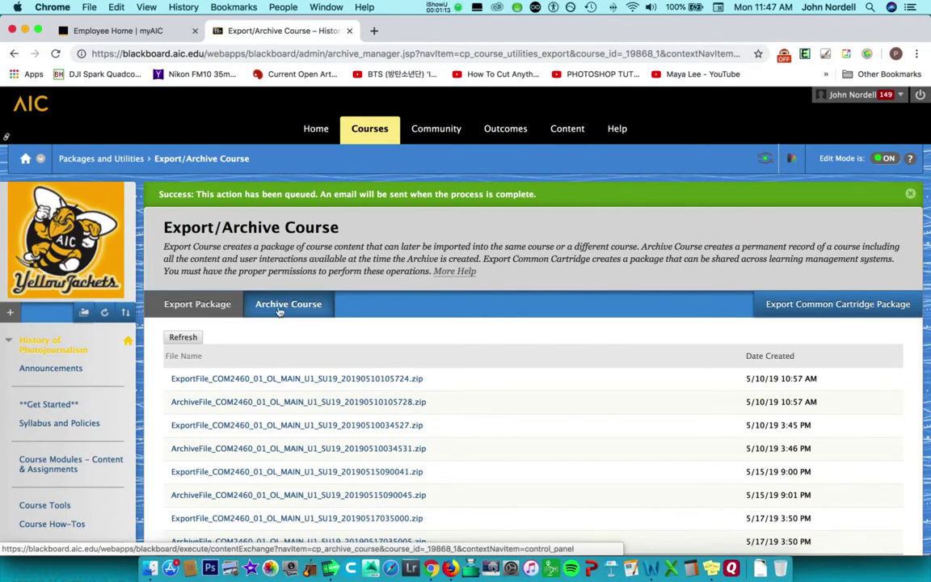
Step: Create a course archive that includes the Grade Center History and submit it
left_click(279, 311)
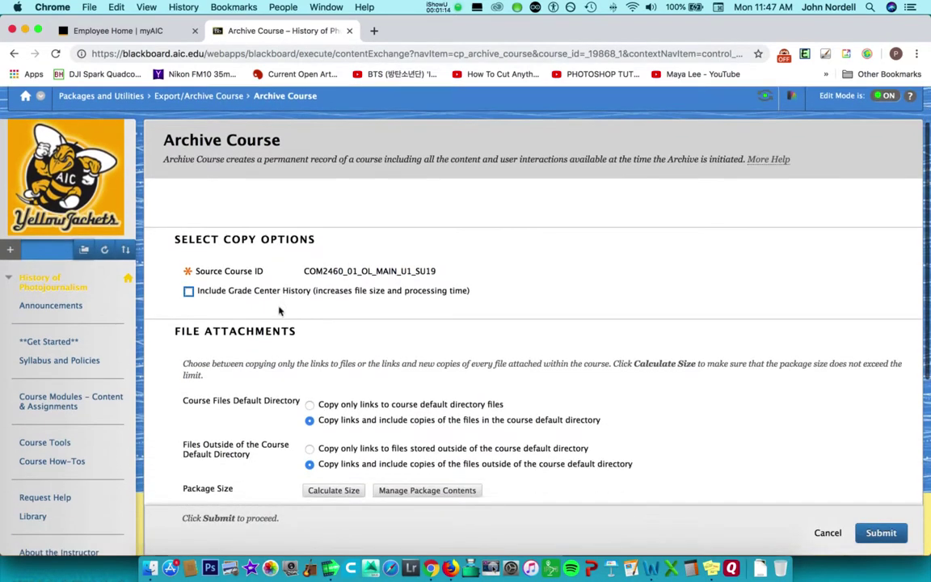
scroll(187, 247, "down", 3)
left_click(188, 242)
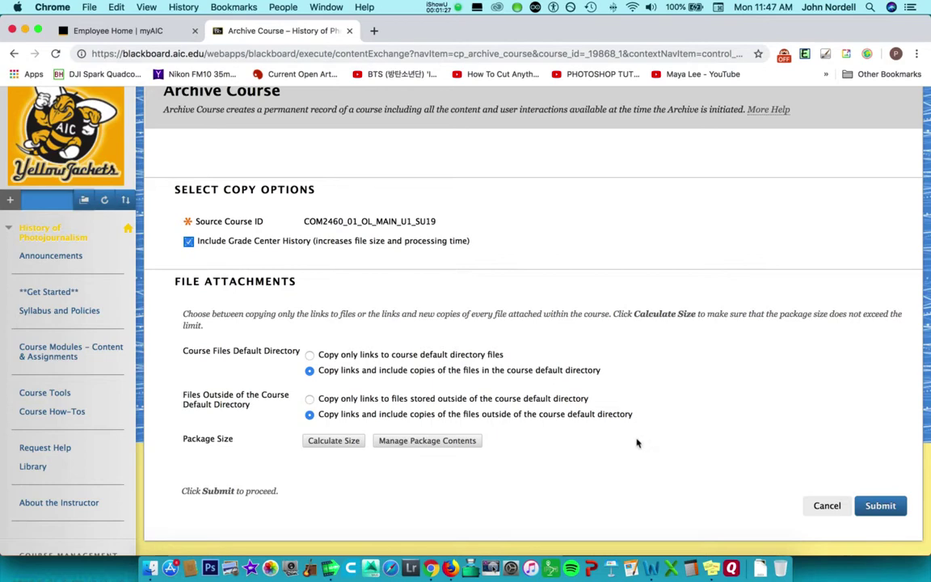
left_click(879, 506)
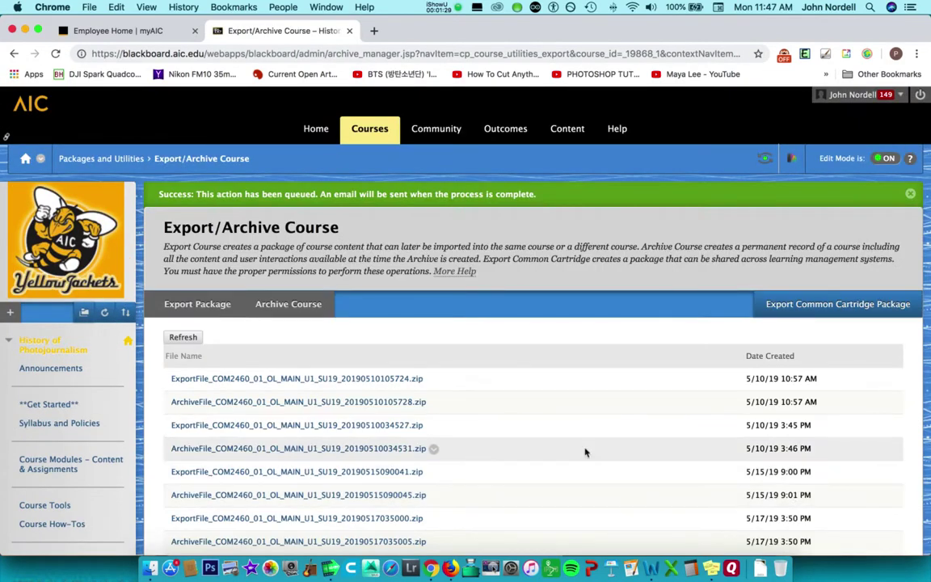
Step: Refresh the package list and check it for the new export and archive files
scroll(588, 450, "down", 5)
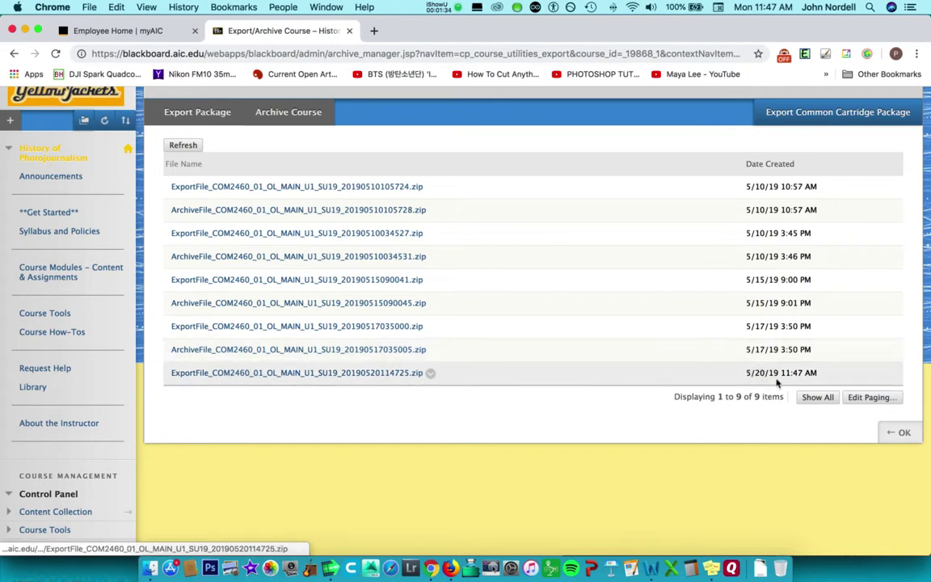
left_click(182, 146)
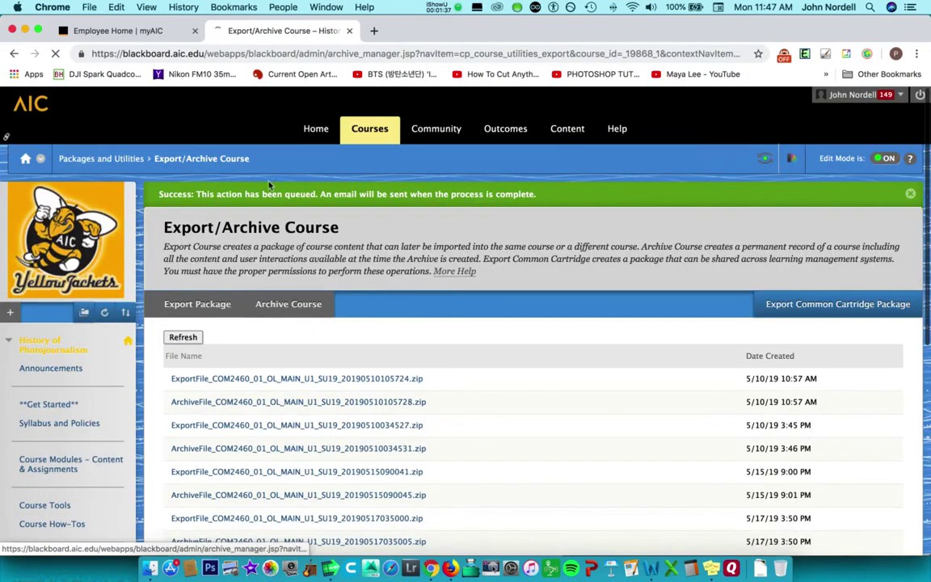
scroll(317, 206, "down", 6)
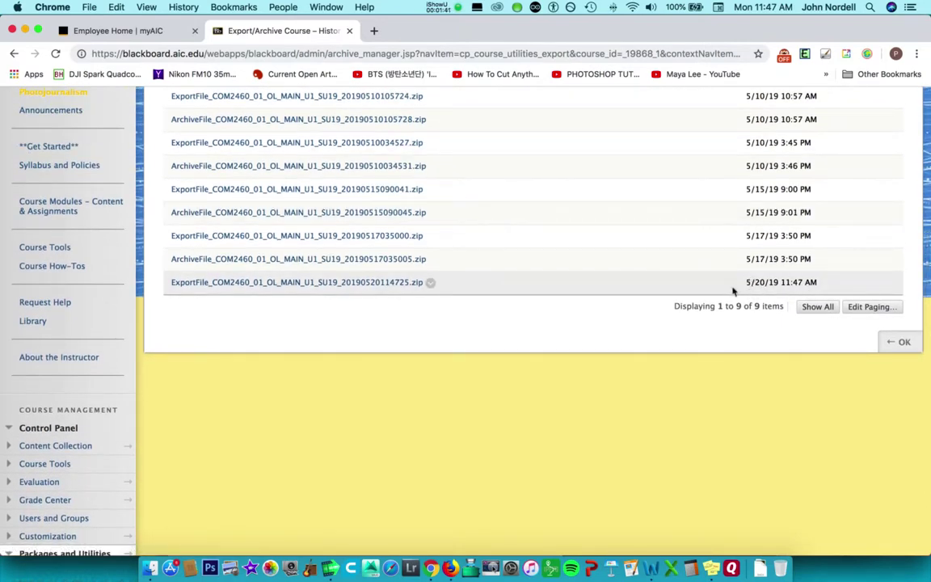
scroll(586, 285, "up", 5)
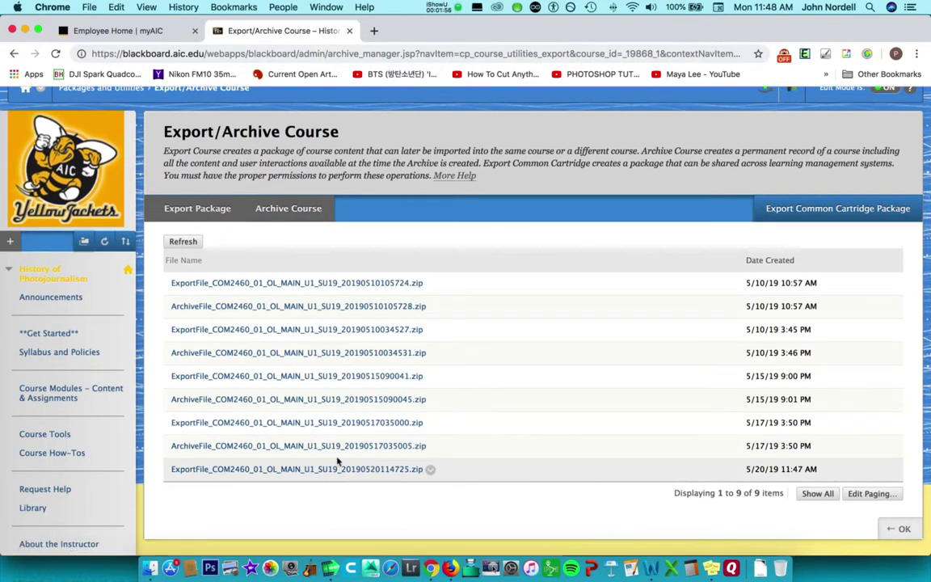
left_click(291, 209)
scroll(491, 299, "down", 4)
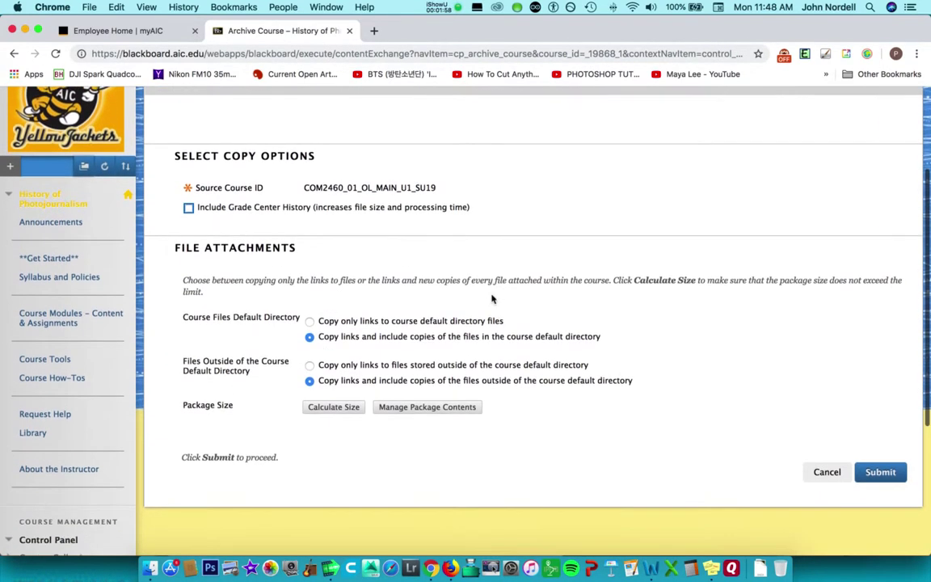
left_click(826, 471)
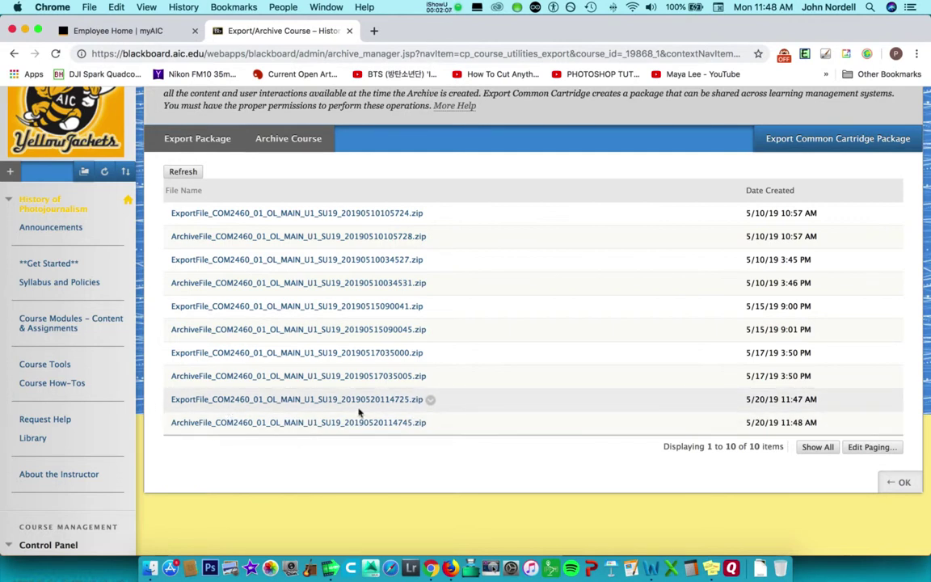
Step: Download ExportFile_COM2460_01_OL_MAIN_U1_SU19_20190520114725.zip into the COM2460 SU1 19 folder of BB Master Archive, searching the Mac for "bb" to find it
left_click(431, 402)
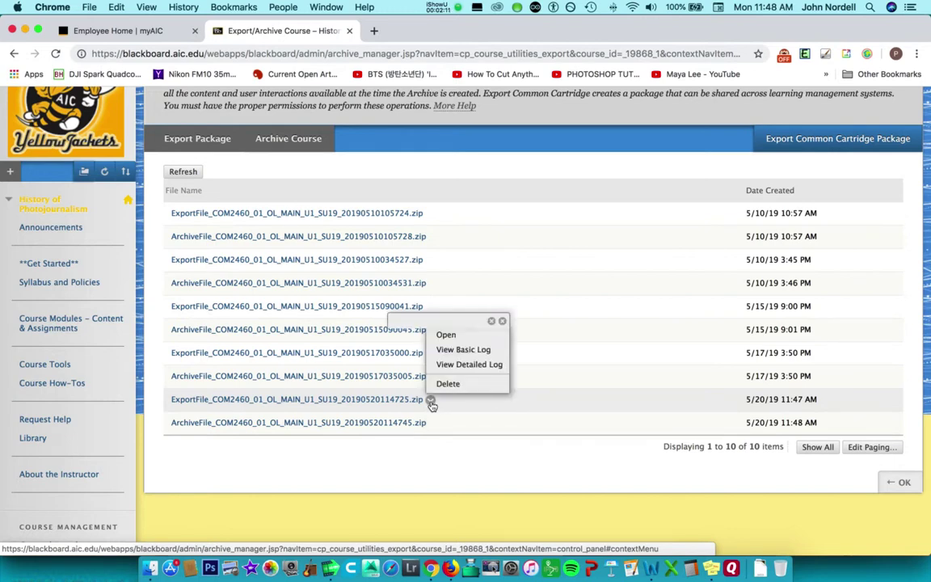
left_click(450, 340)
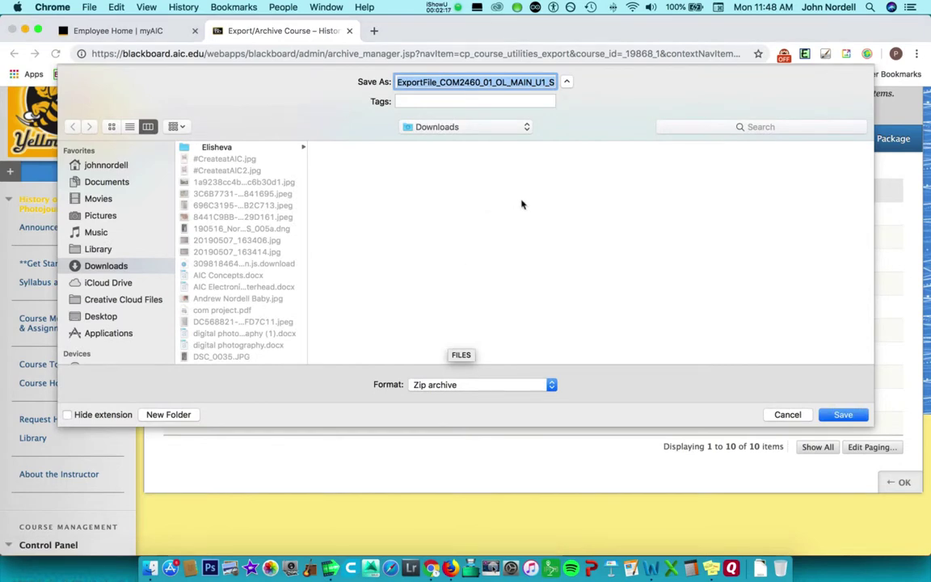
left_click(717, 126)
type("bb")
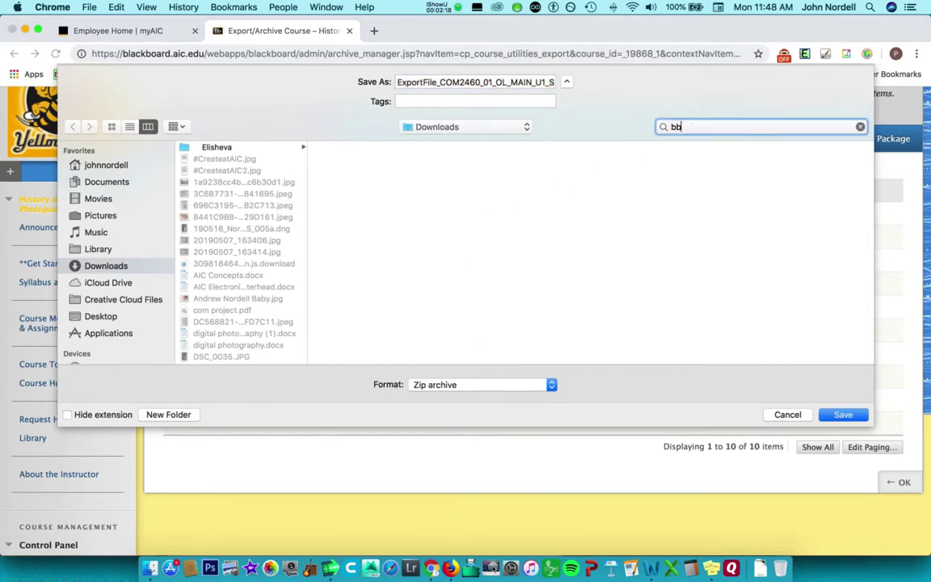
left_click(229, 182)
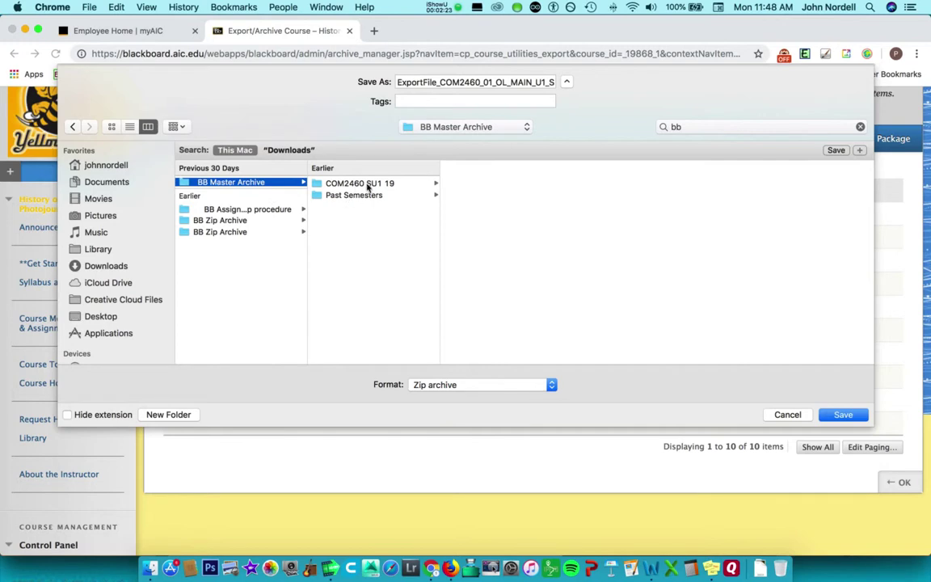
left_click(366, 184)
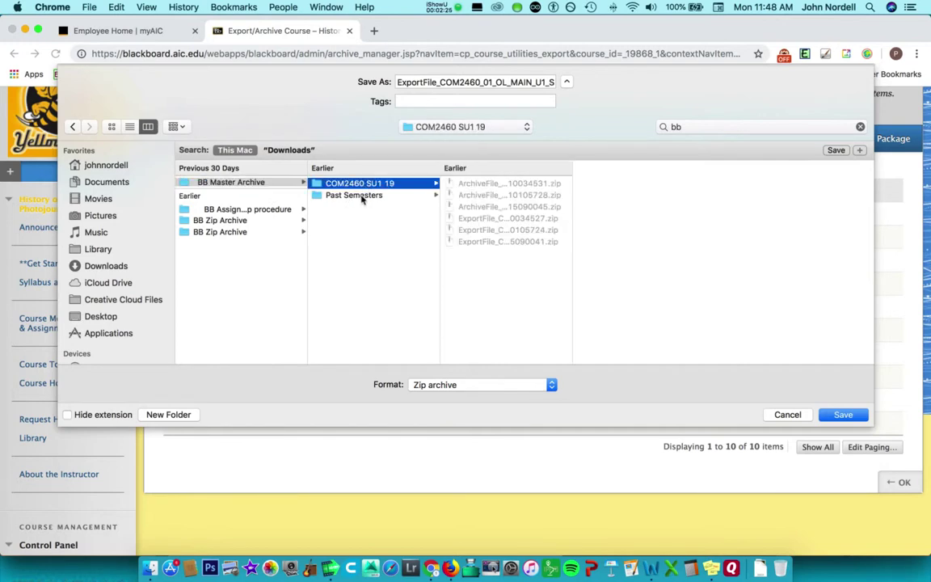
left_click(360, 195)
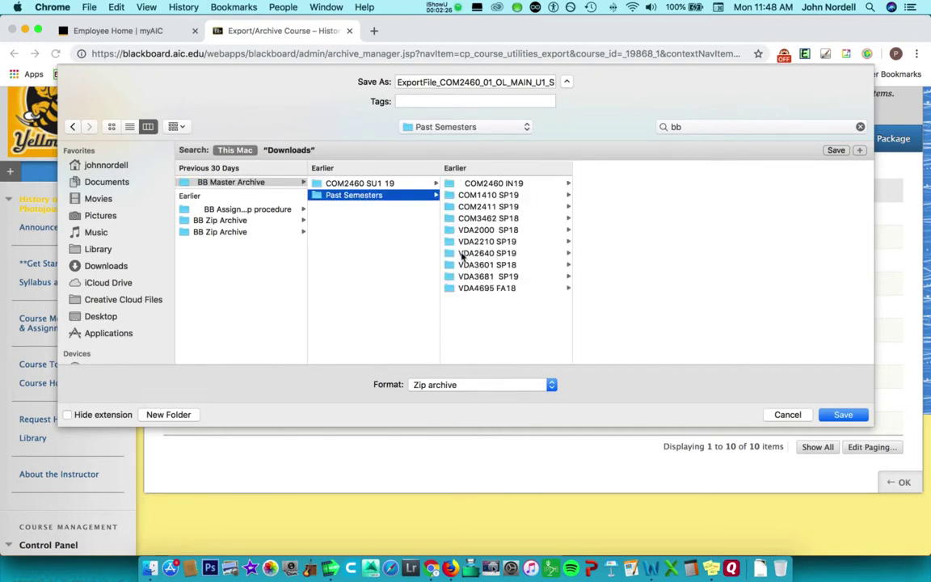
left_click(485, 253)
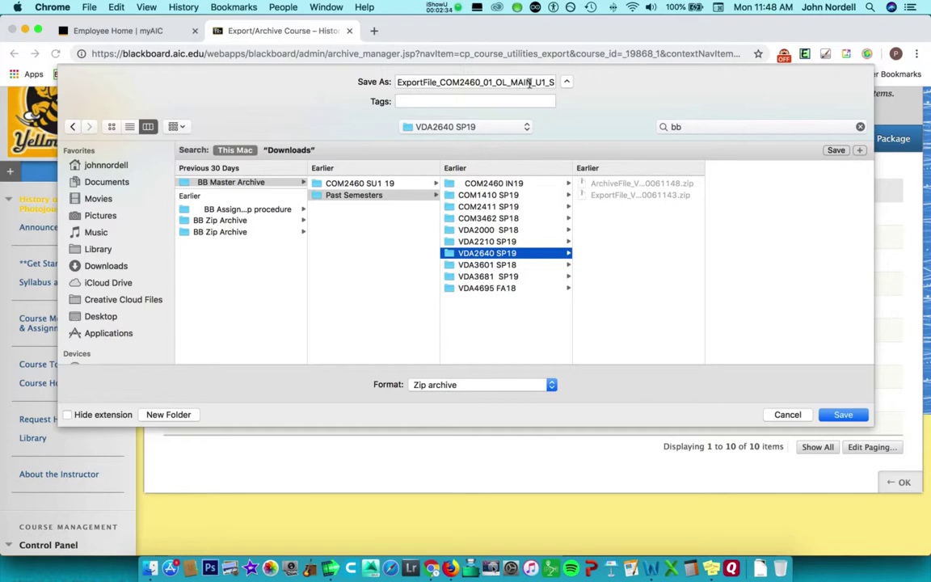
left_click(339, 183)
left_click(844, 415)
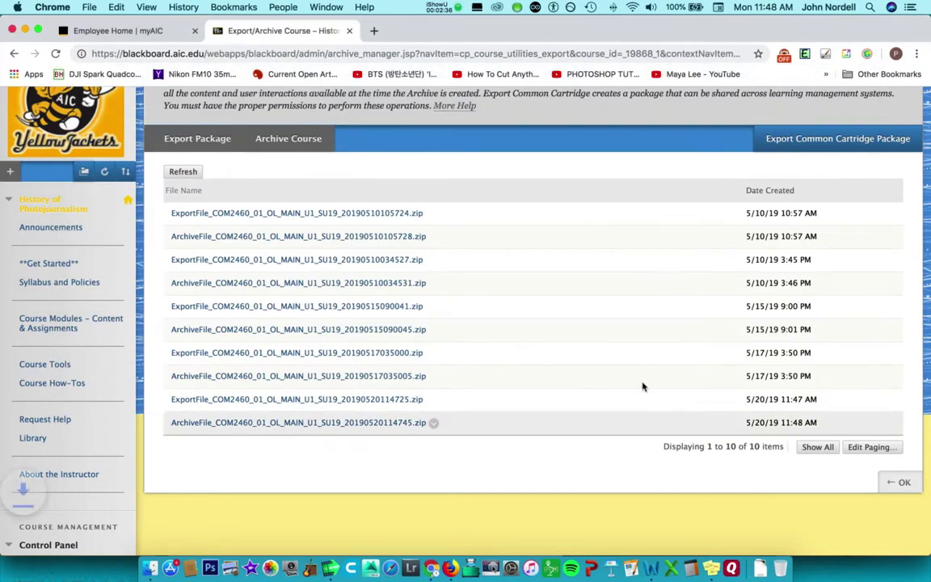
Step: Download ArchiveFile_COM2460_01_OL_MAIN_U1_SU19_20190520114745.zip into the same COM2460 SU1 19 folder and dismiss the downloads bar
left_click(434, 425)
left_click(450, 363)
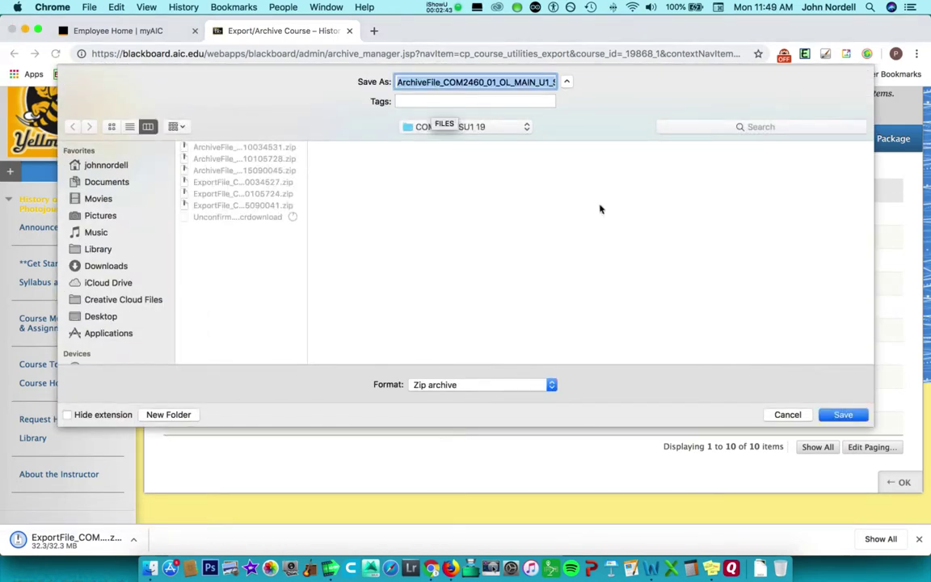
left_click(839, 415)
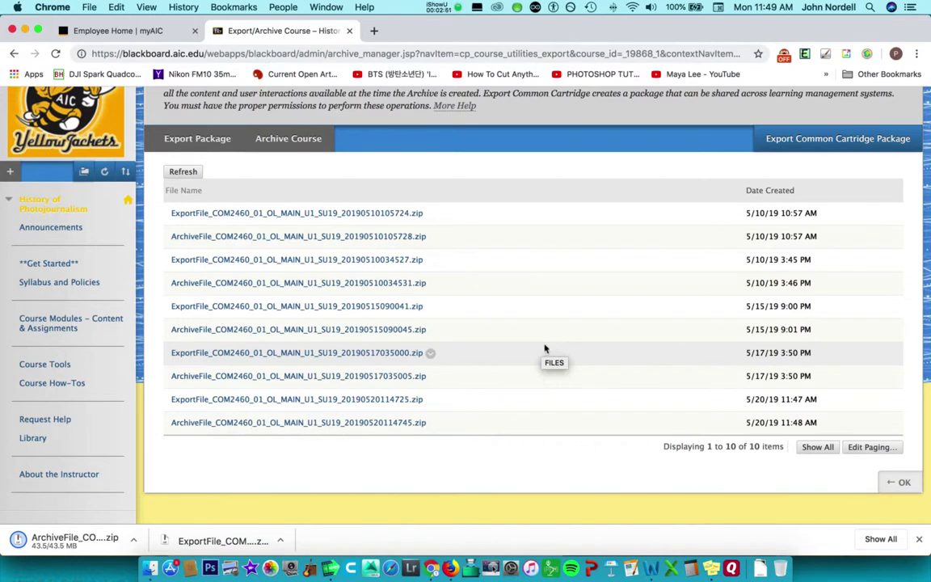
left_click(919, 538)
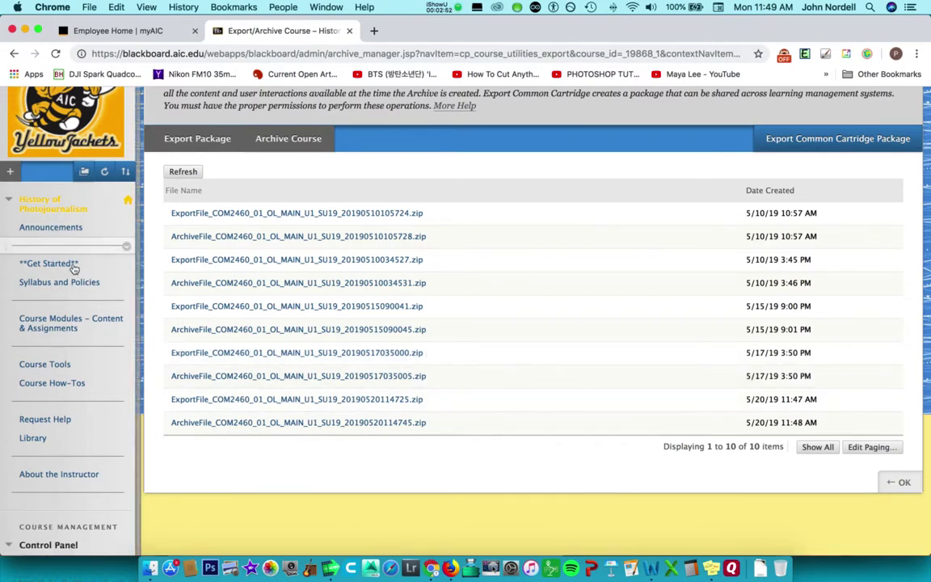
Step: Open the Import Package / View Logs page under Packages and Utilities
scroll(77, 290, "down", 3)
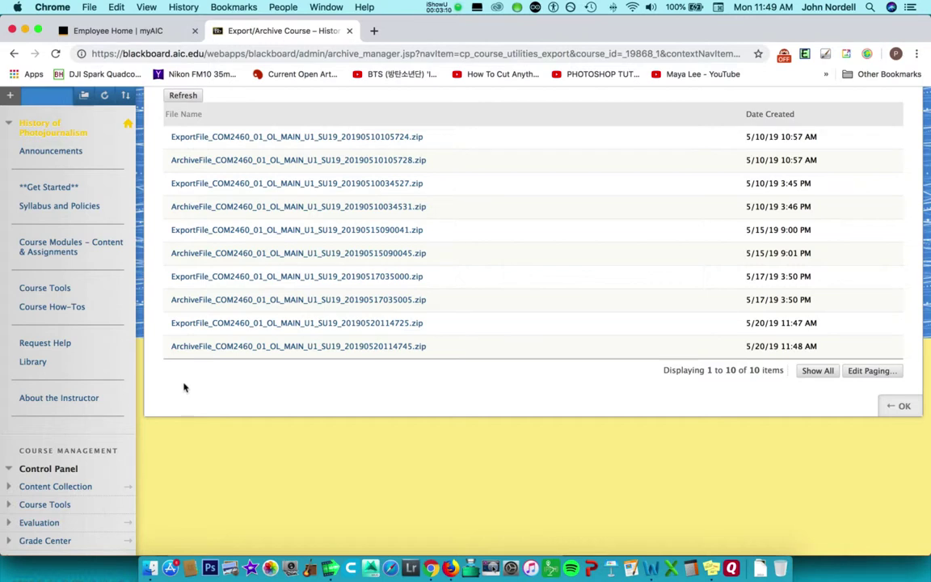
scroll(81, 339, "down", 4)
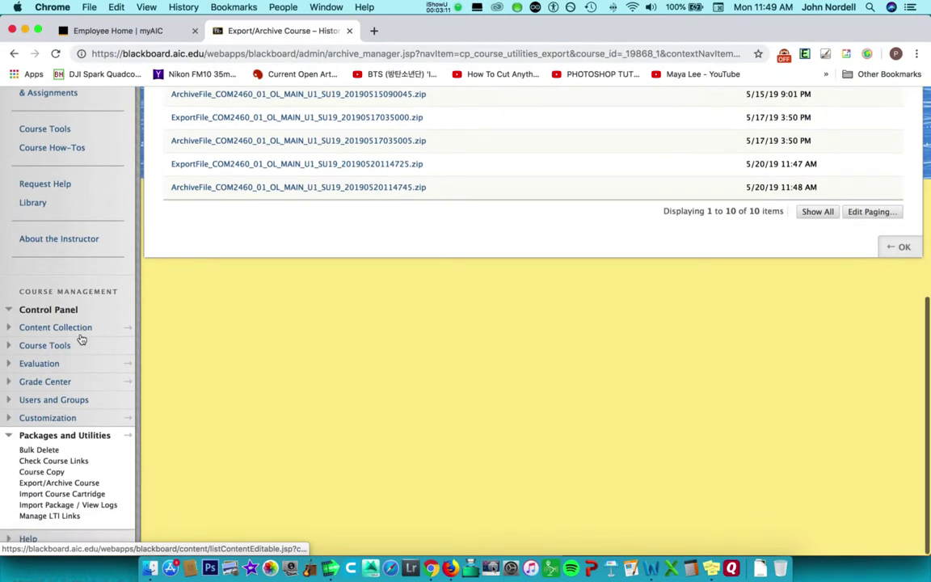
left_click(71, 505)
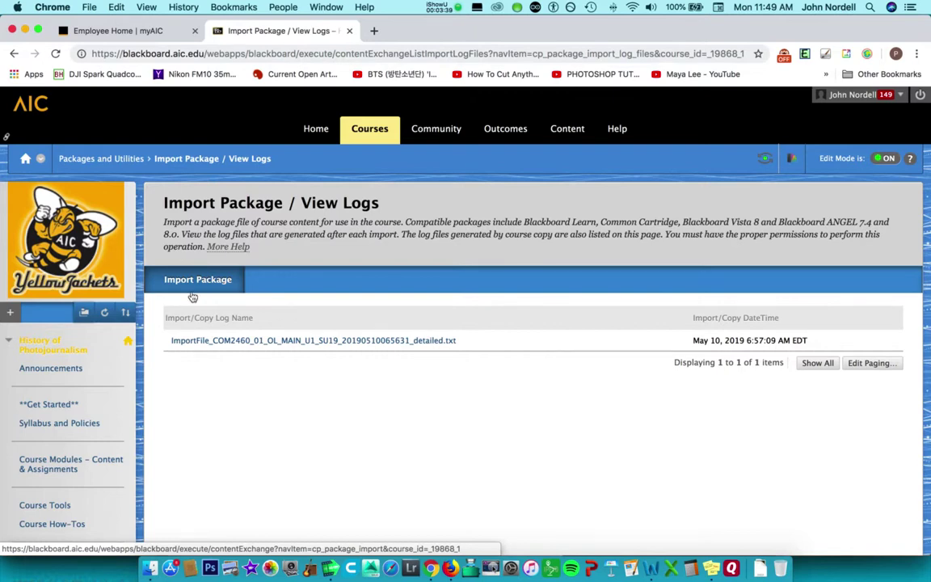
scroll(30, 402, "down", 5)
scroll(29, 401, "down", 3)
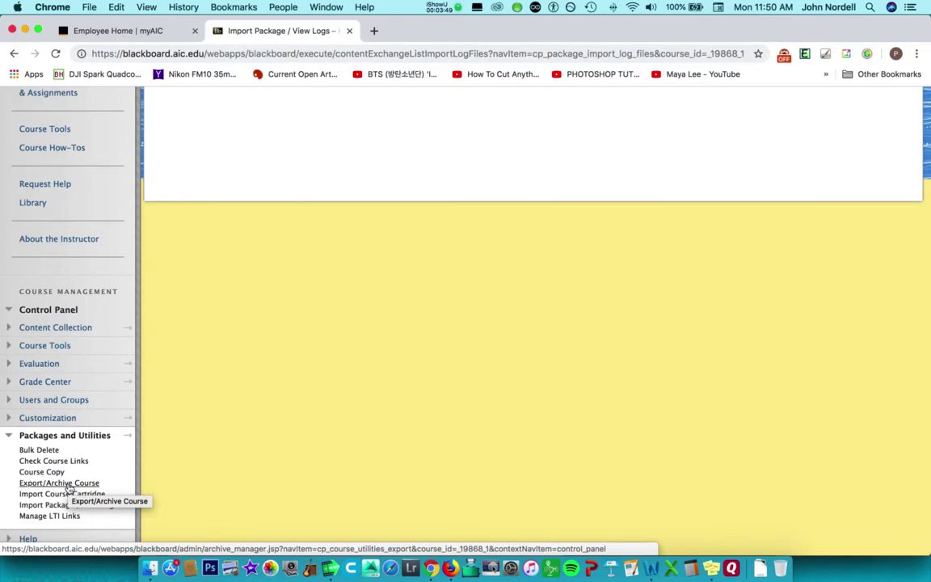
scroll(69, 488, "up", 8)
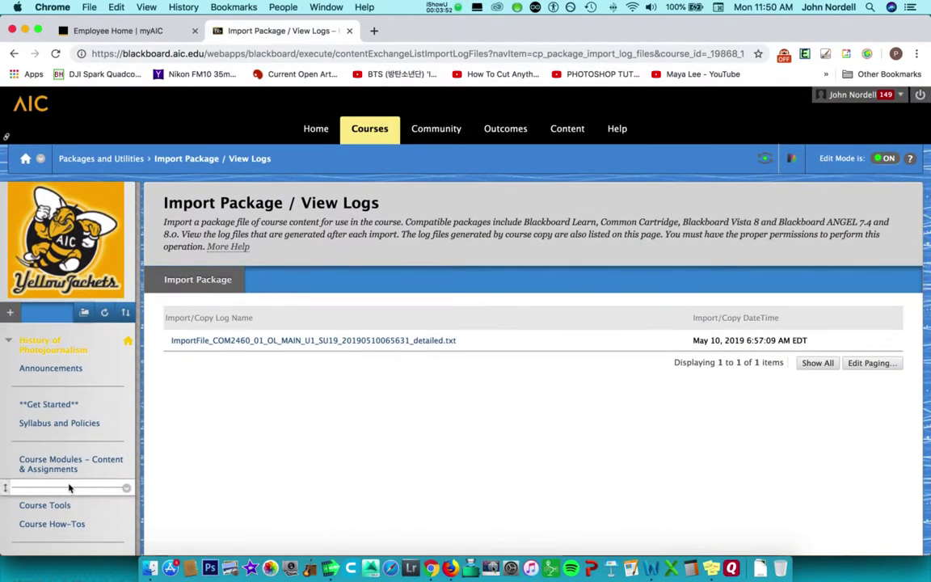